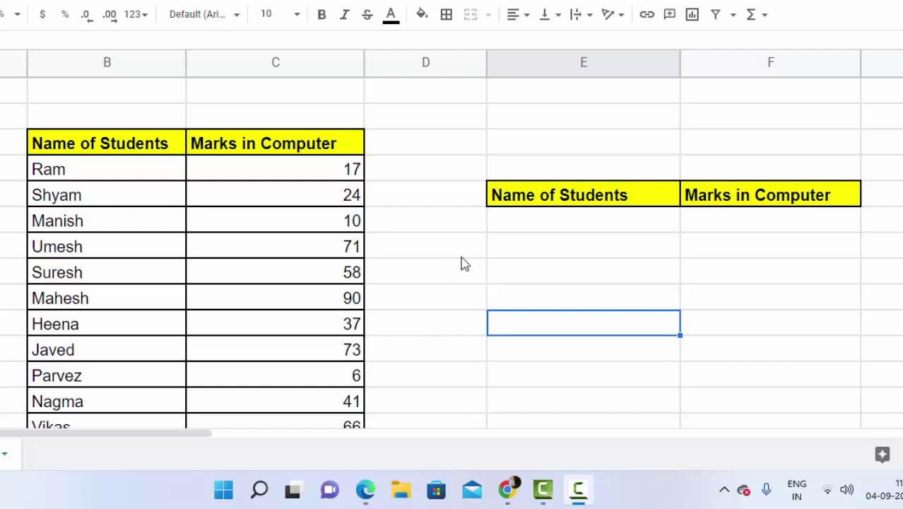
Step: Inspect the student table and the formulas generating the marks in column C
left_click(585, 226)
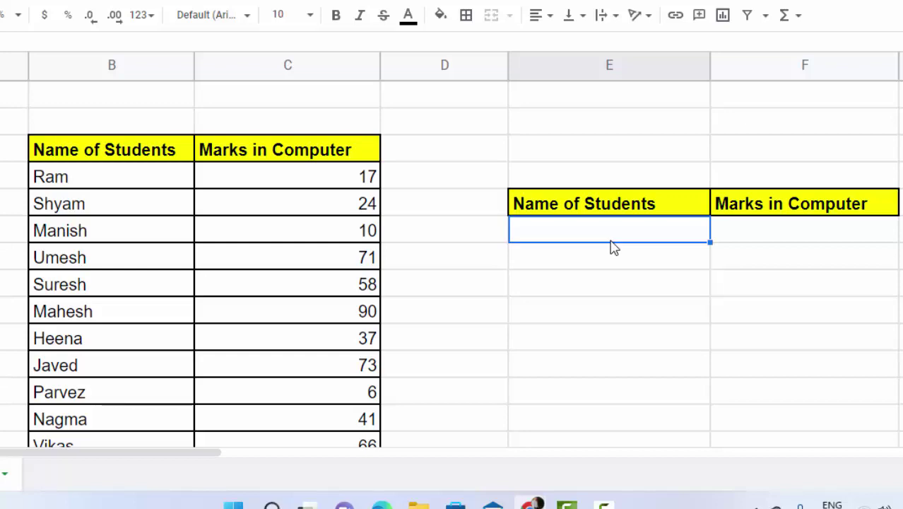
left_click(125, 233)
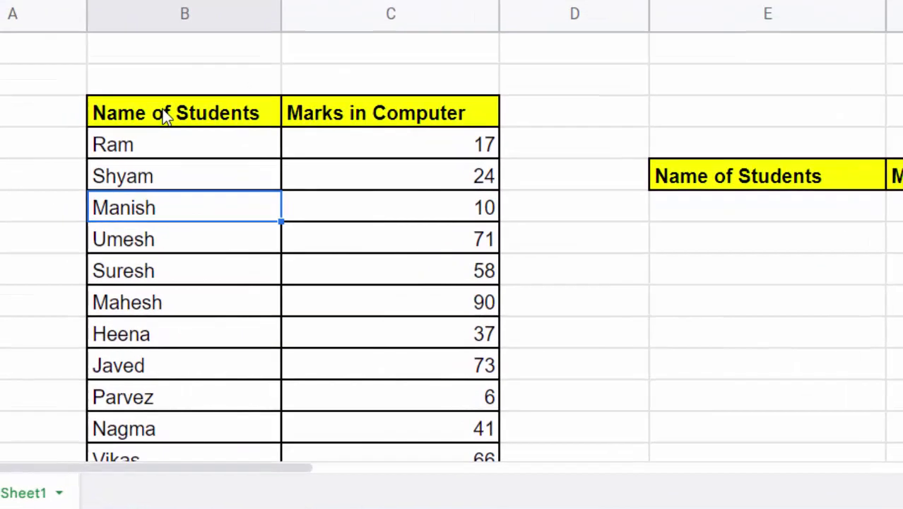
left_click(166, 117)
left_click(349, 120)
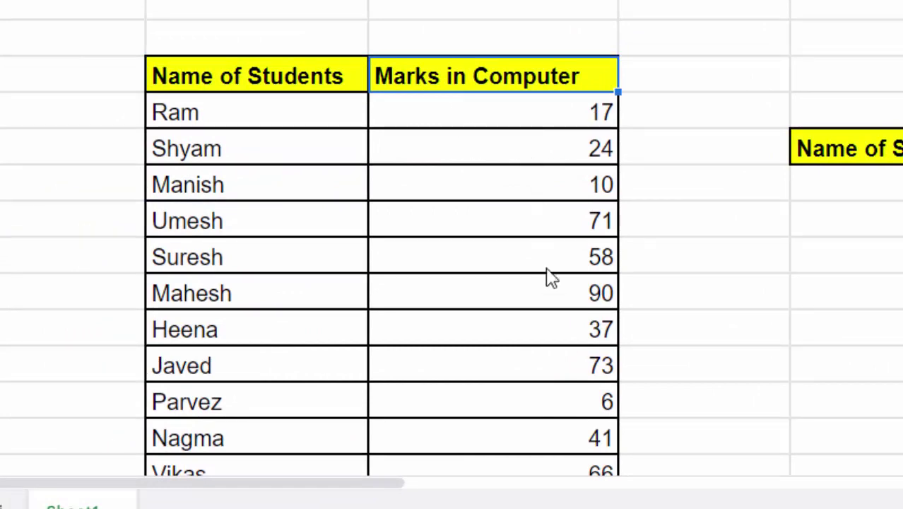
scroll(552, 326, "down", 1)
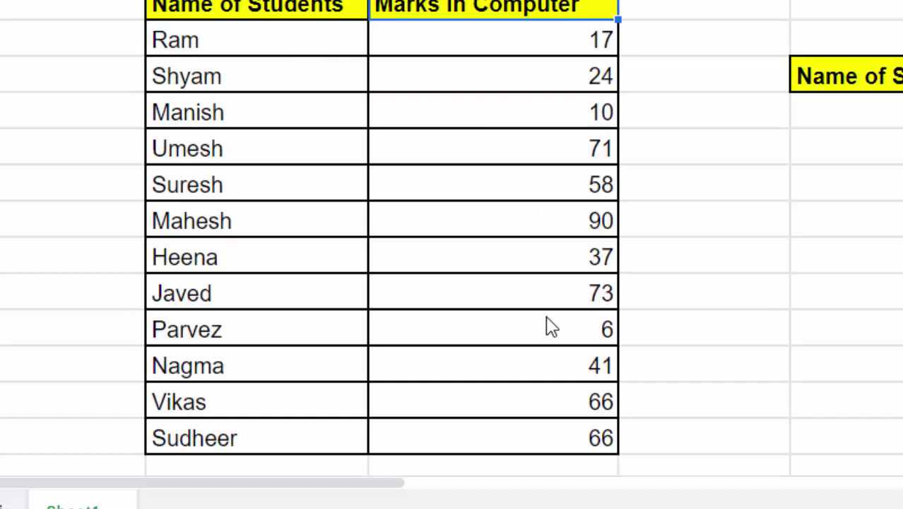
scroll(552, 325, "up", 1)
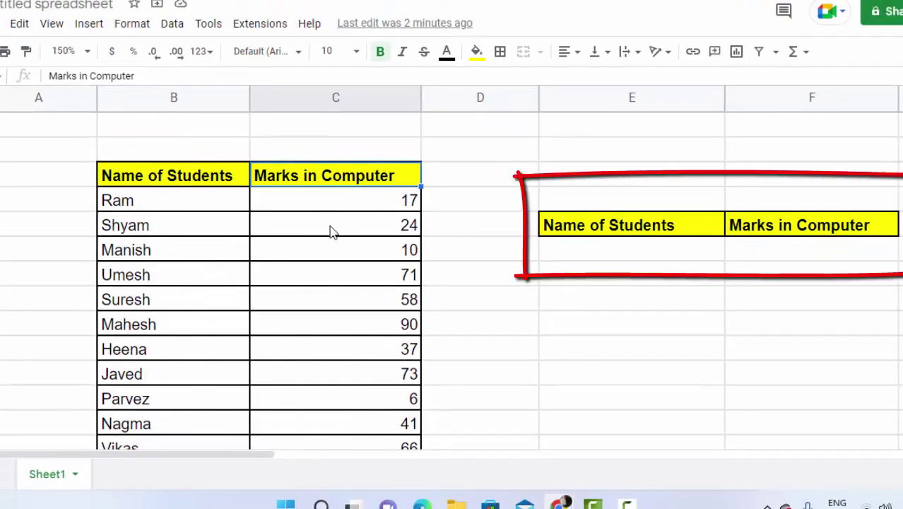
left_click(170, 209)
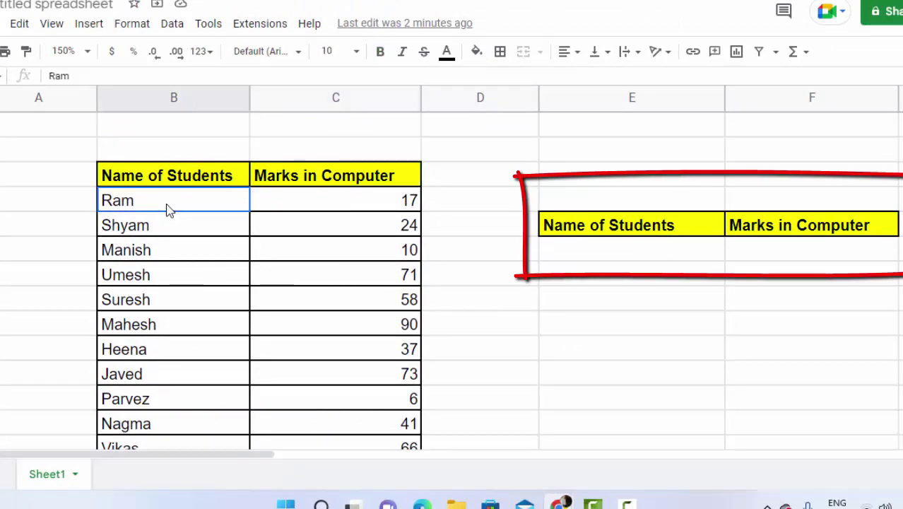
left_click(347, 203)
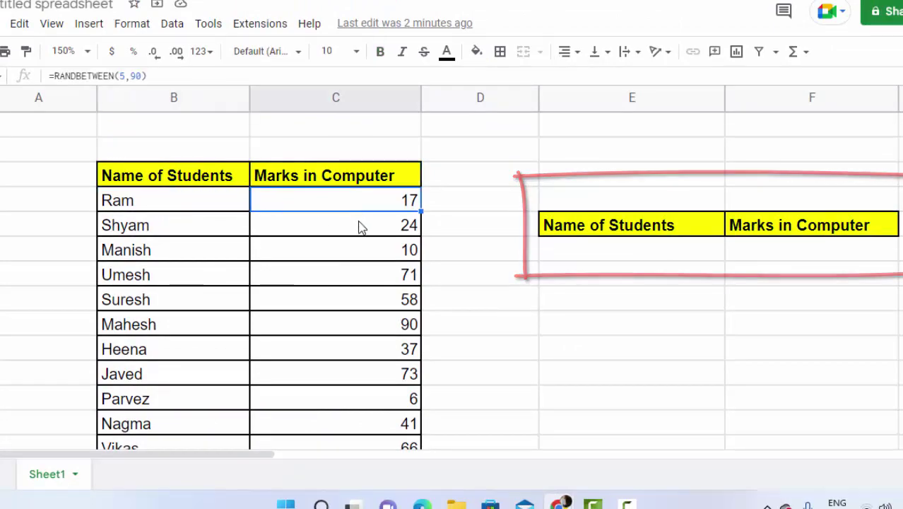
left_click(360, 226)
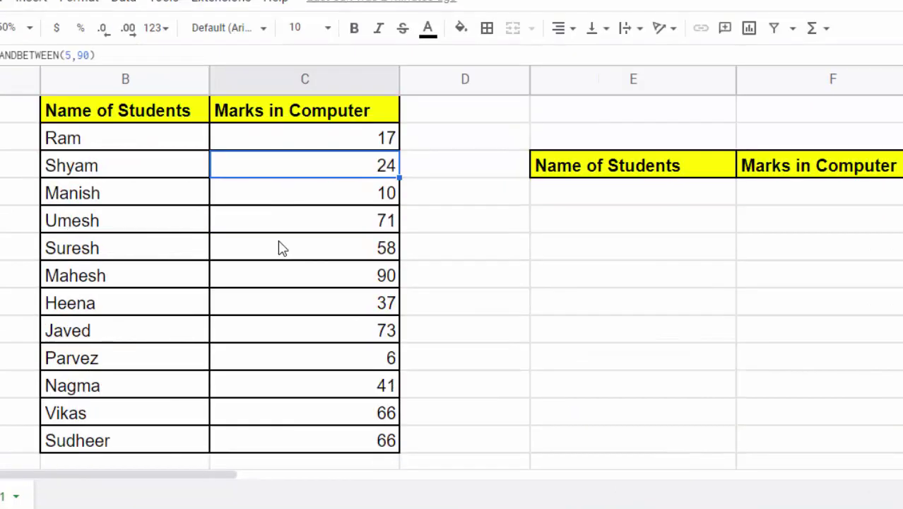
scroll(279, 249, "down", 2)
scroll(278, 254, "up", 3)
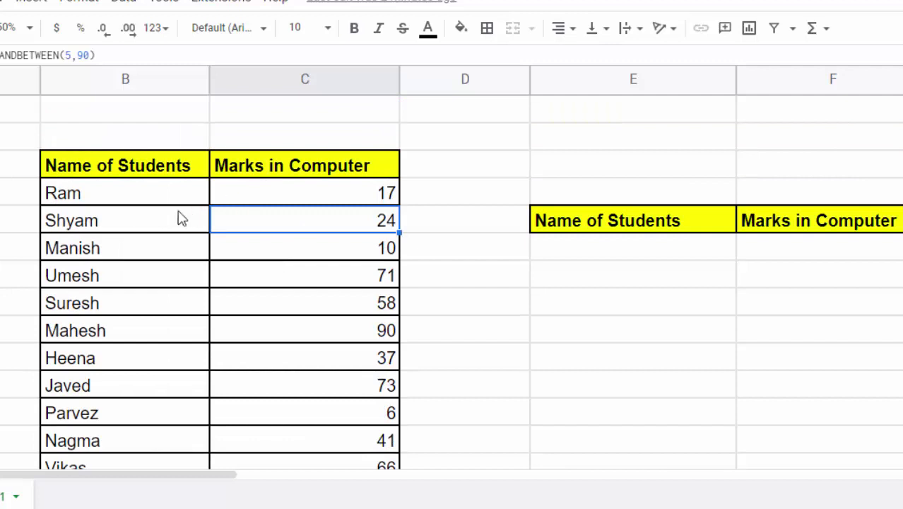
Step: Copy the marks C5:C15 and paste them back as values only
left_click(471, 329)
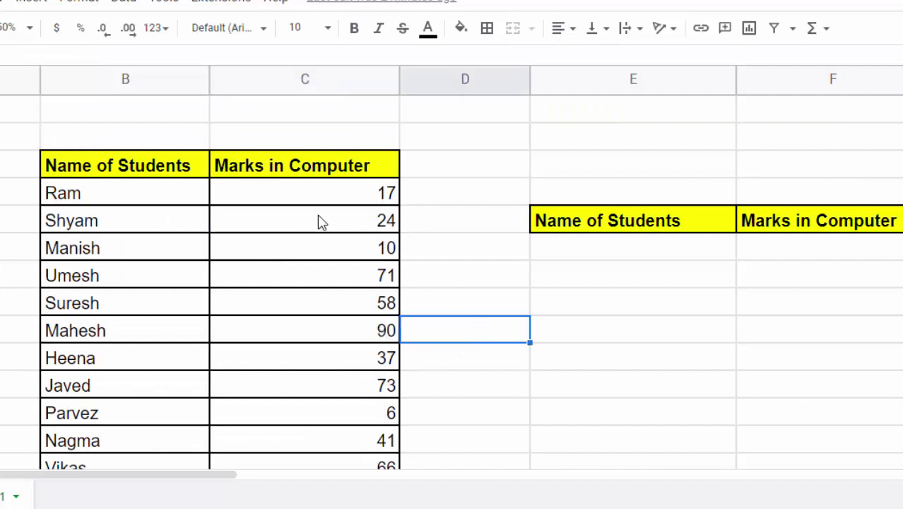
left_click_drag(319, 198, 363, 466)
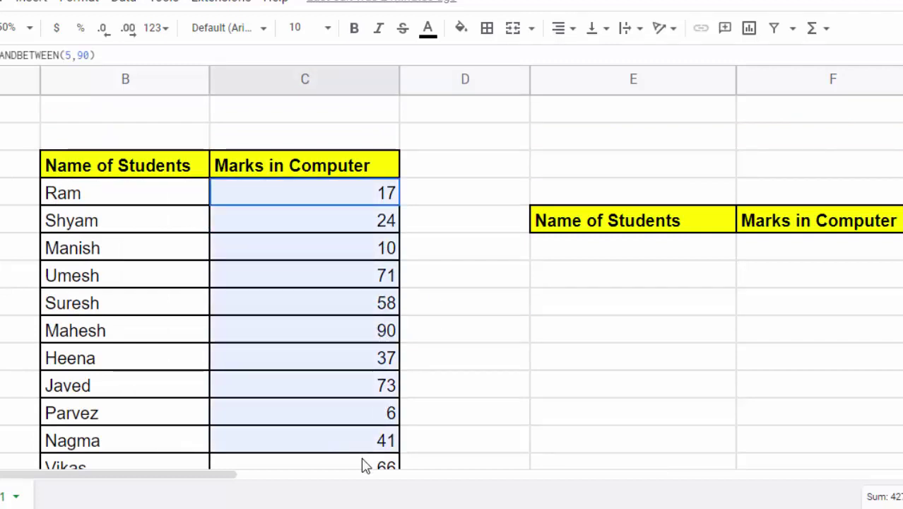
left_click_drag(363, 467, 382, 302)
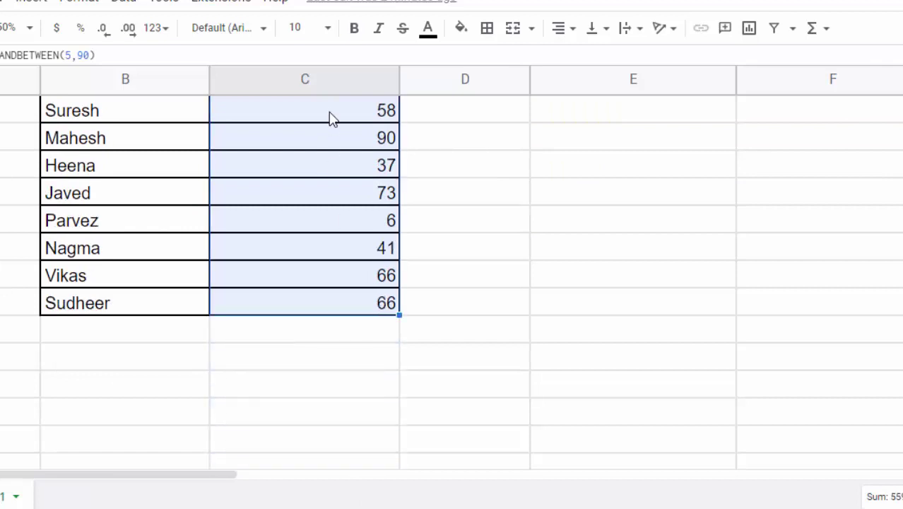
right_click(332, 118)
left_click(352, 105)
right_click(305, 177)
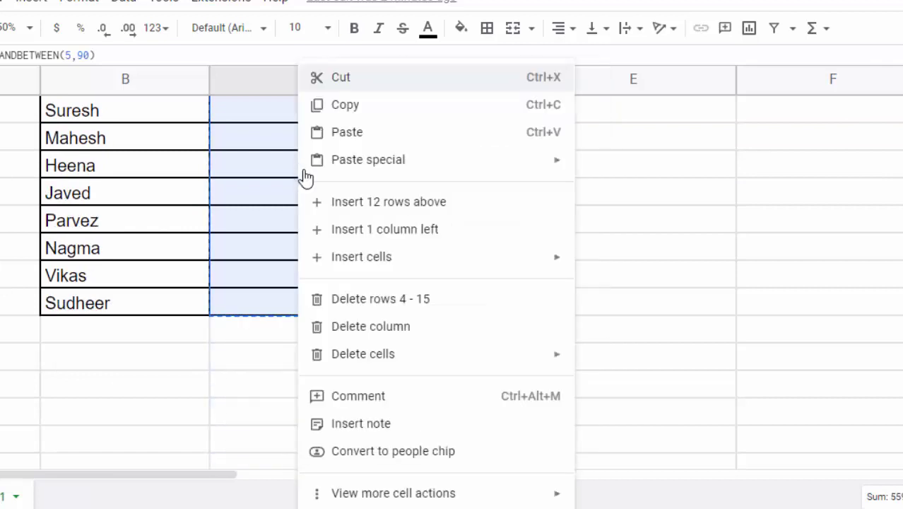
mouse_move(515, 161)
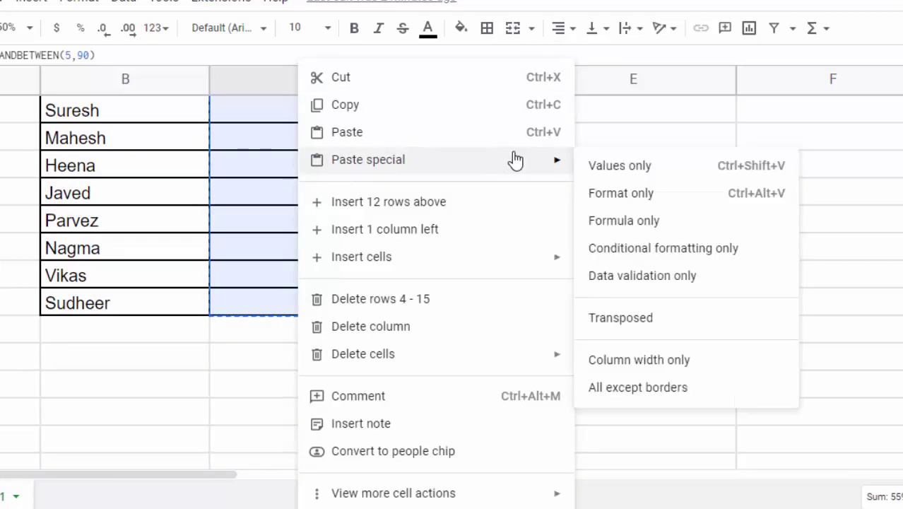
left_click(643, 167)
left_click(635, 193)
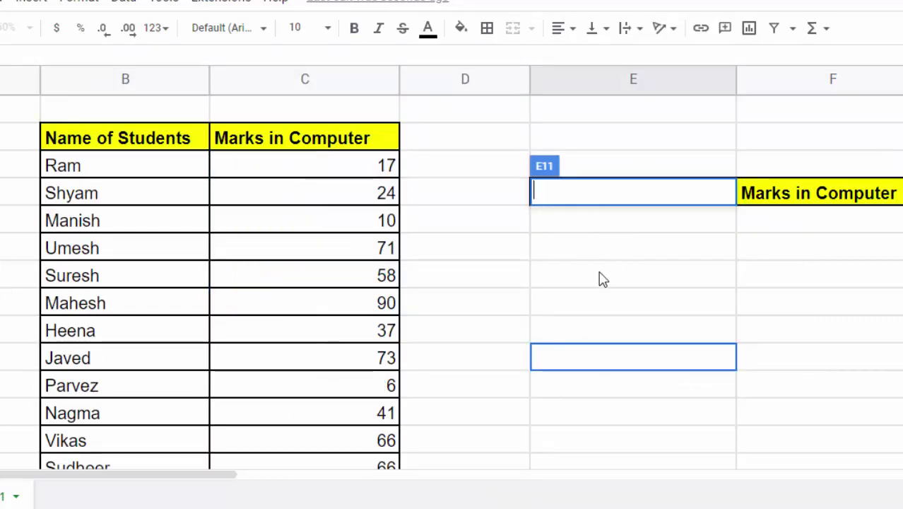
Step: In E6, enter =FILTER(B4:C15,C4:C15 using the student table and marks ranges
key("ctrl+v")
left_click(602, 279)
left_click(581, 233)
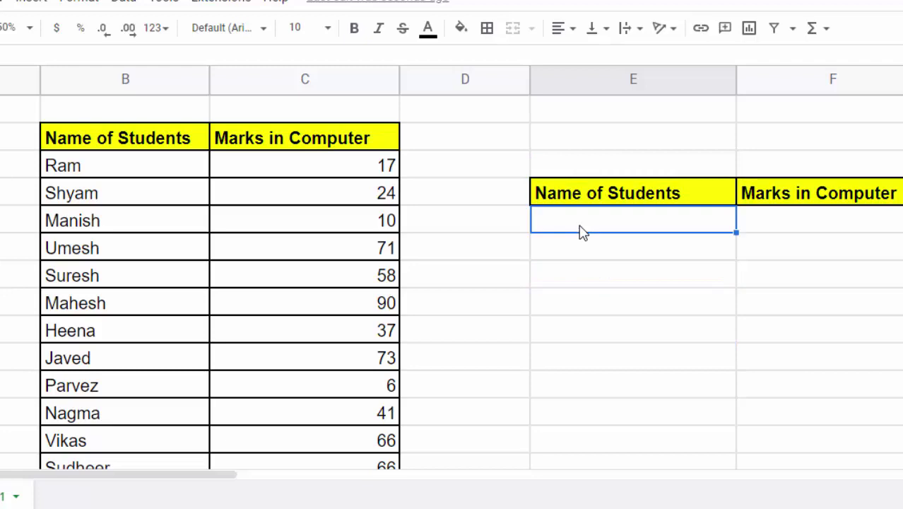
type("=fil")
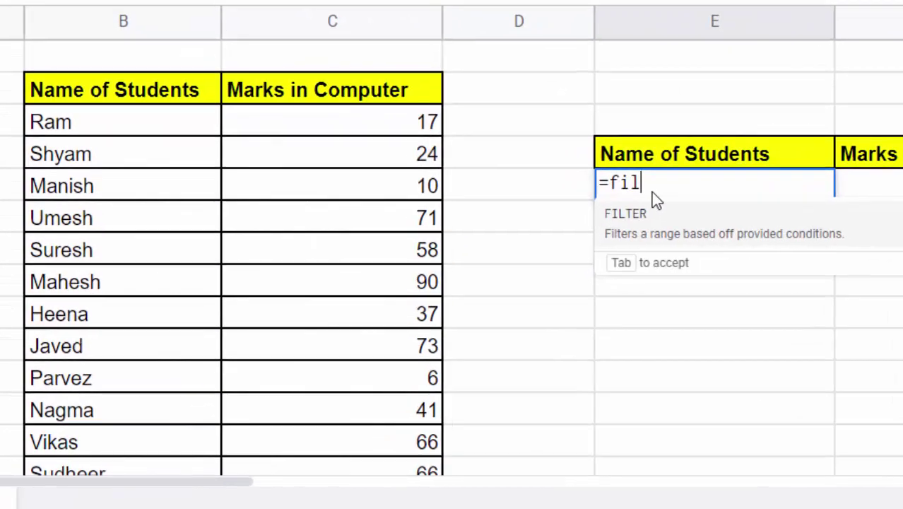
type("te")
key("Tab")
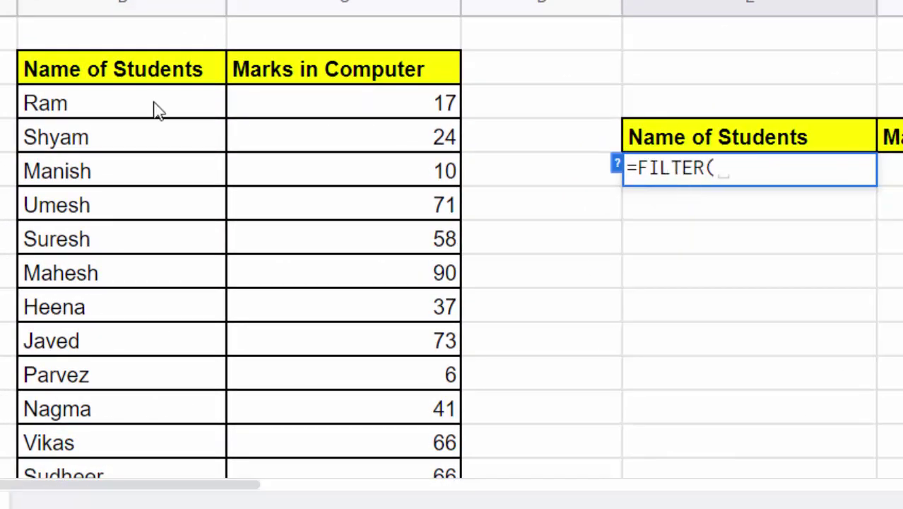
left_click(110, 113)
left_click_drag(110, 113, 410, 322)
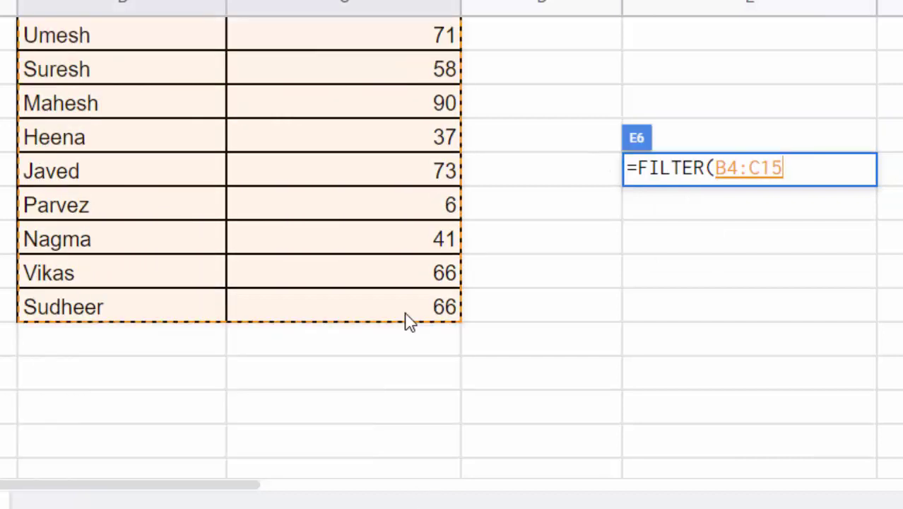
scroll(410, 322, "up", 3)
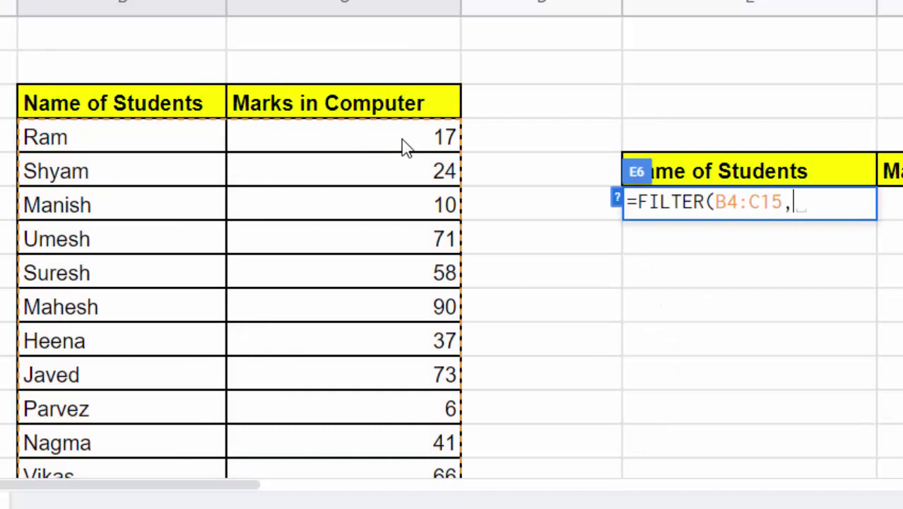
mouse_move(404, 147)
left_mouse_down()
mouse_move(435, 373)
mouse_move(435, 344)
left_mouse_up()
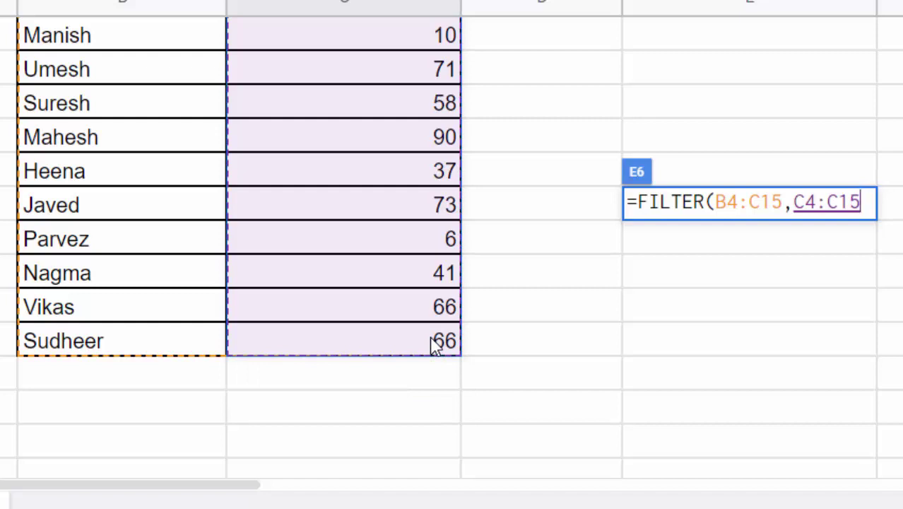
Step: Add the condition <=SMALL(C4:C15,5) to the E6 FILTER formula
type("<=")
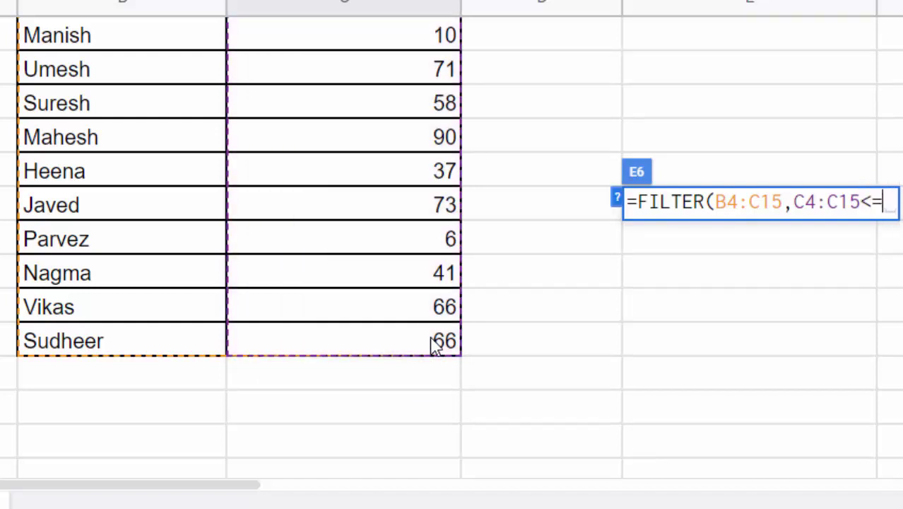
type("smal")
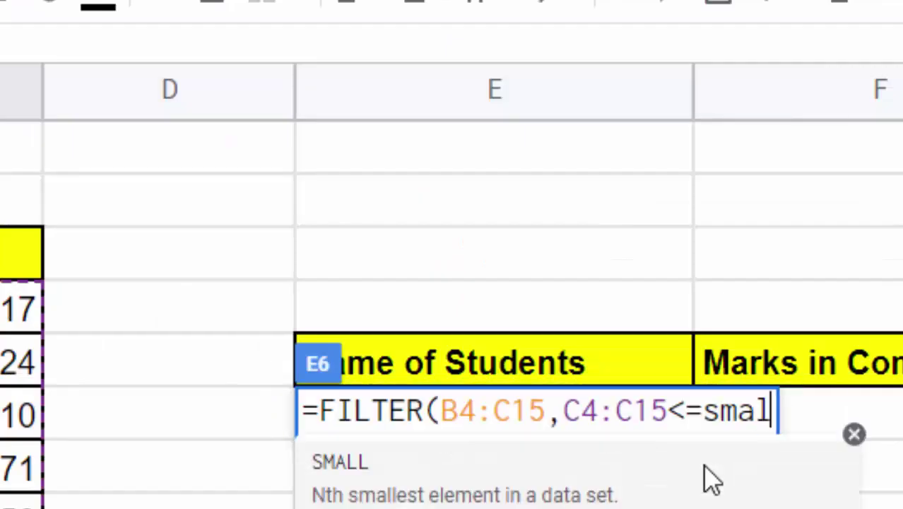
type("l")
type("(")
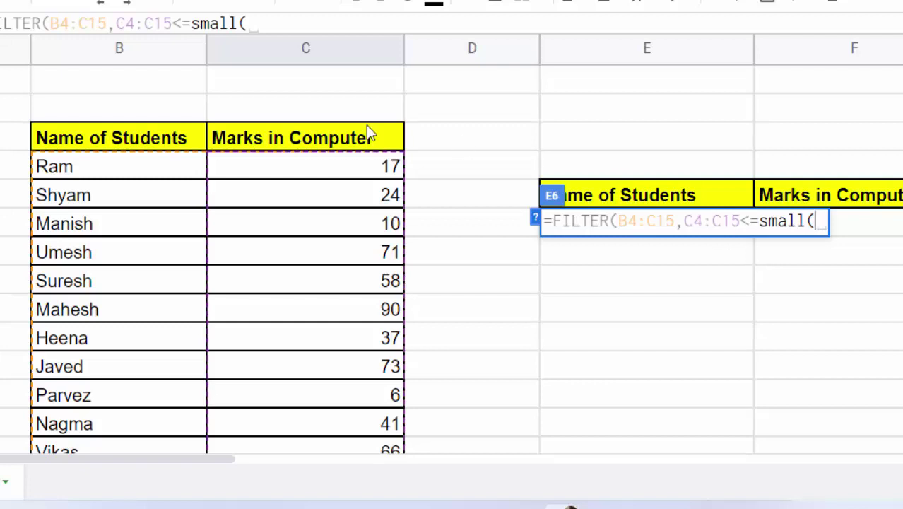
mouse_move(339, 168)
left_mouse_down()
mouse_move(357, 392)
mouse_move(381, 365)
left_mouse_up()
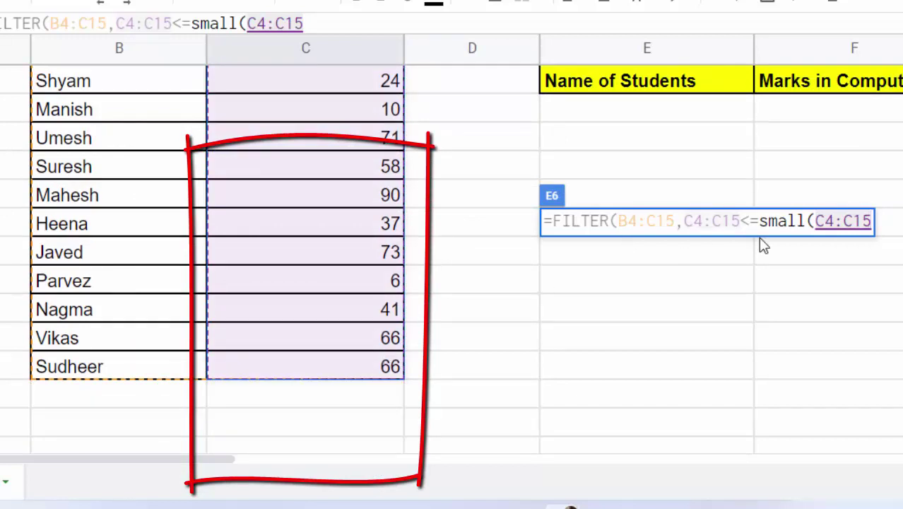
type(",5")
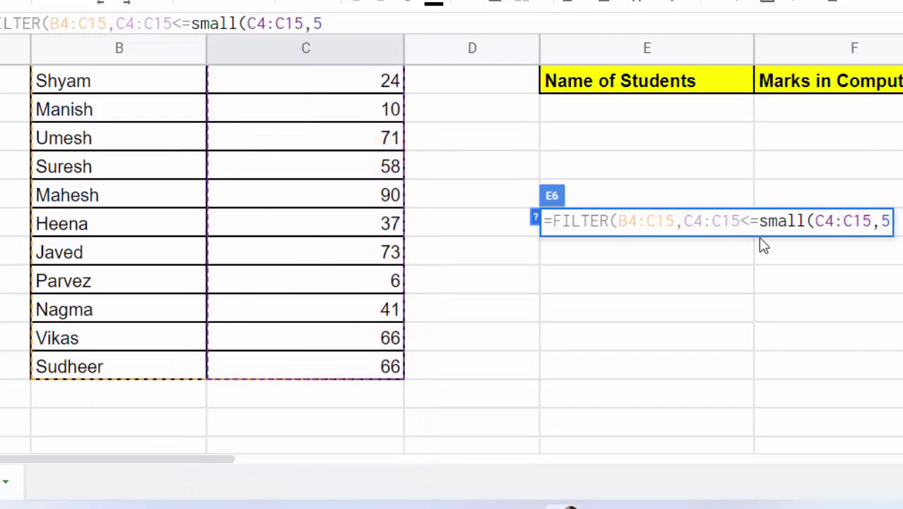
type("))")
Step: Commit the formula to list the five lowest scorers with marks 17, 24, 10, 37 and 6
key("Return")
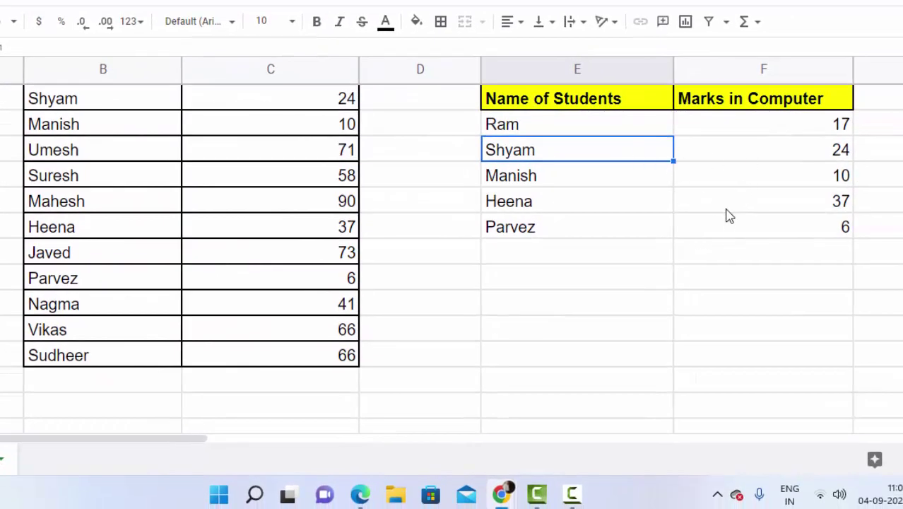
scroll(725, 216, "up", 1)
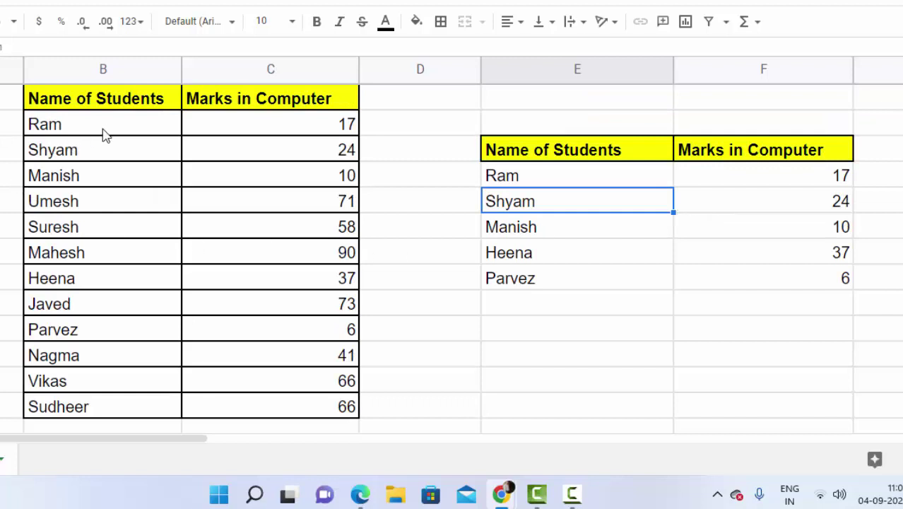
left_click_drag(103, 134, 297, 131)
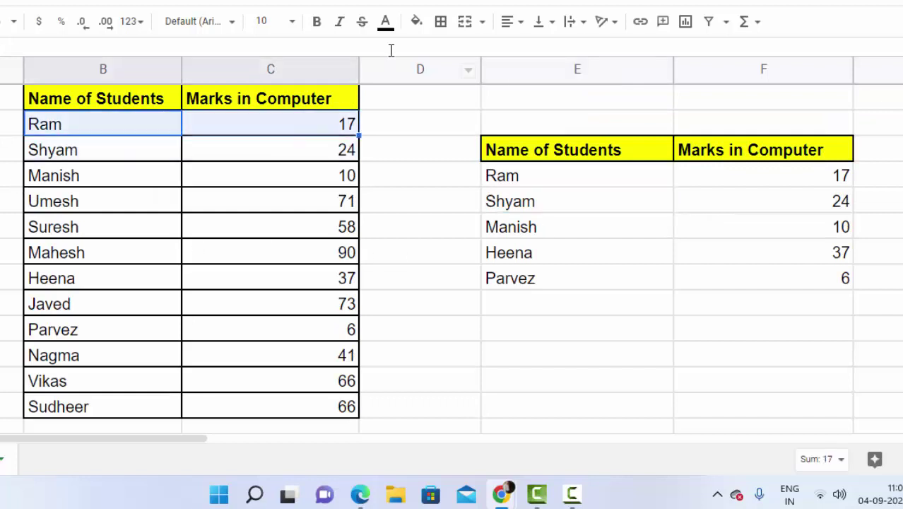
Step: Colour the Ram, Shyam and Manish rows' text red (Shyam in dark red)
left_click(385, 22)
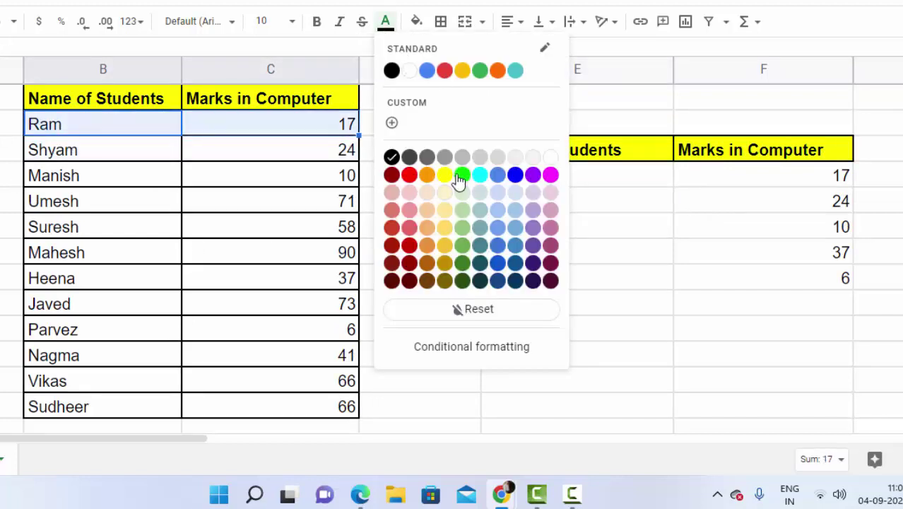
left_click(409, 174)
left_click(147, 205)
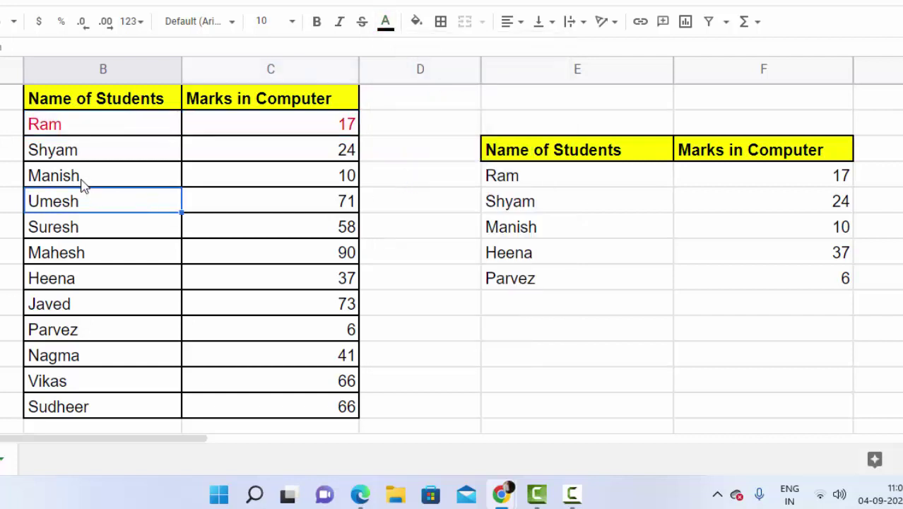
left_click_drag(106, 152, 291, 147)
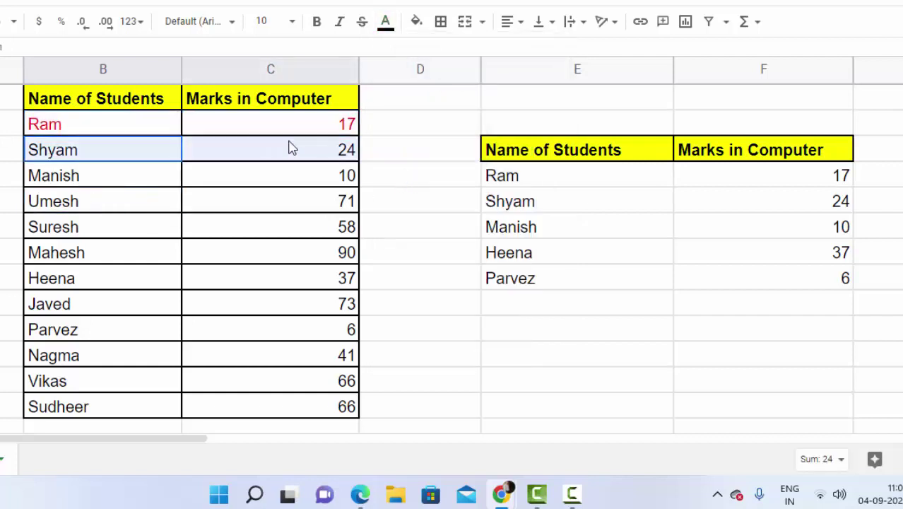
left_click(385, 24)
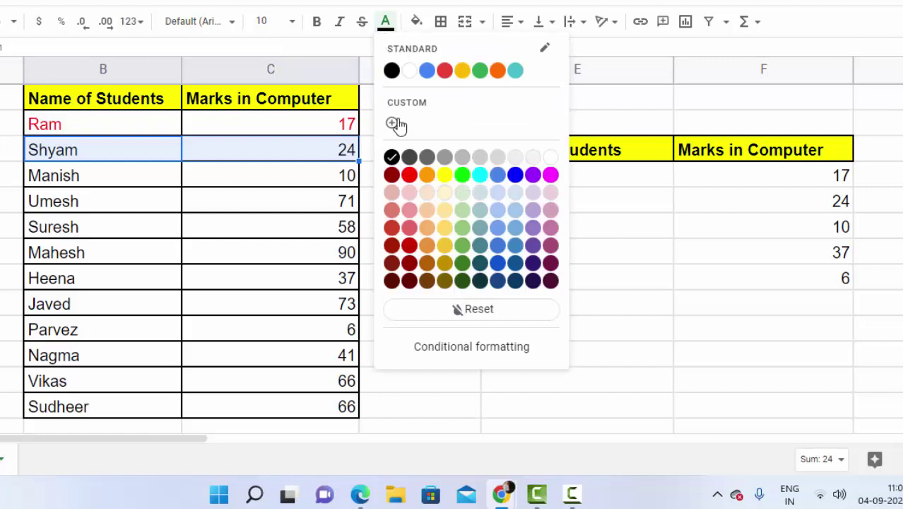
left_click(393, 176)
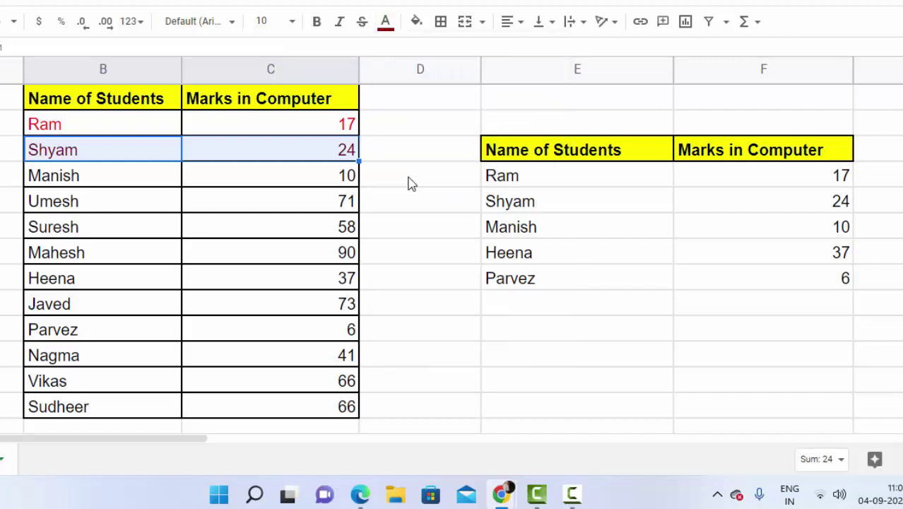
left_click(282, 197)
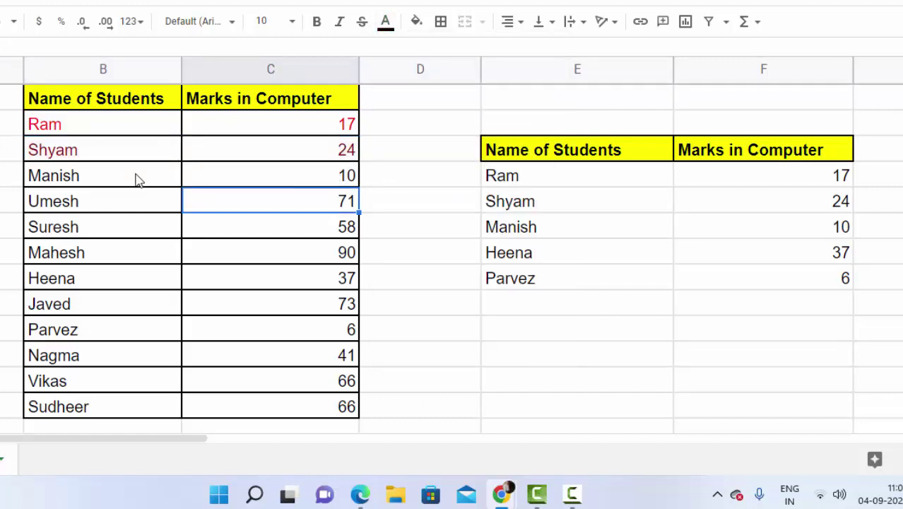
left_click_drag(142, 177, 286, 186)
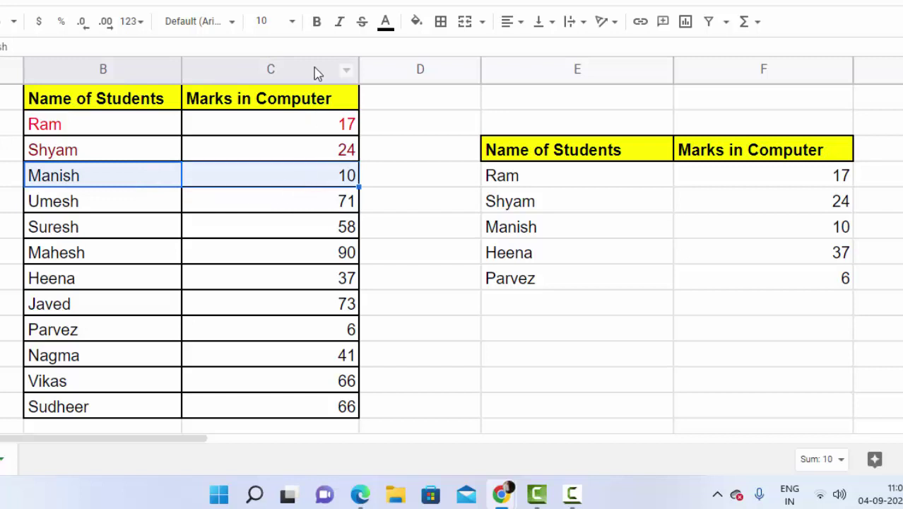
left_click(385, 22)
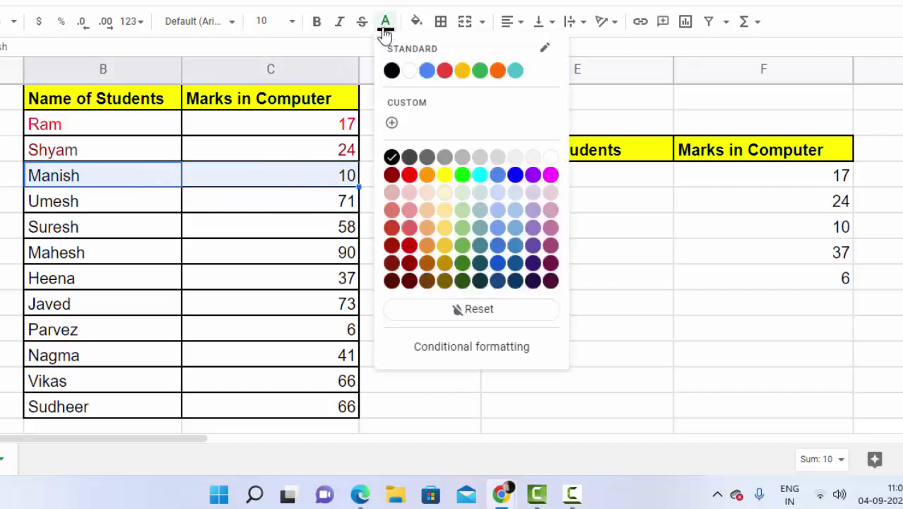
left_click(407, 175)
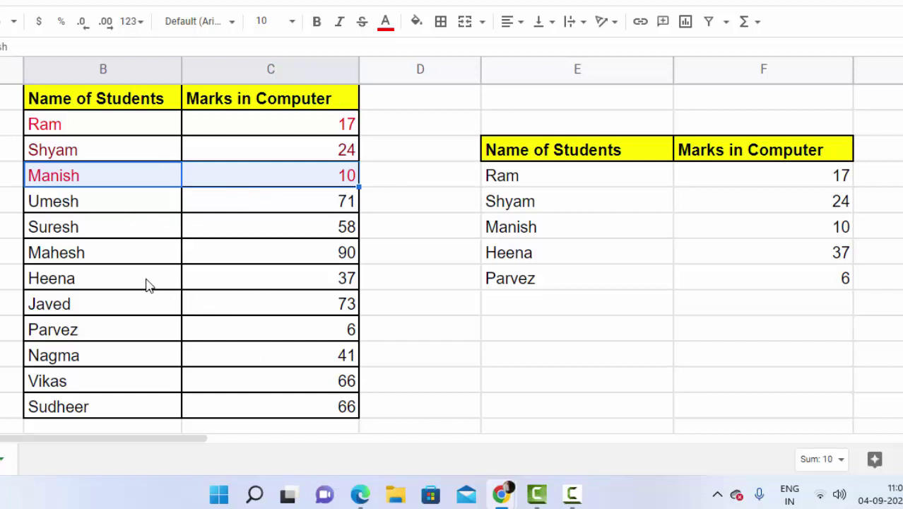
Step: Colour the Heena and Parvez rows' text red as well
left_click_drag(141, 281, 283, 280)
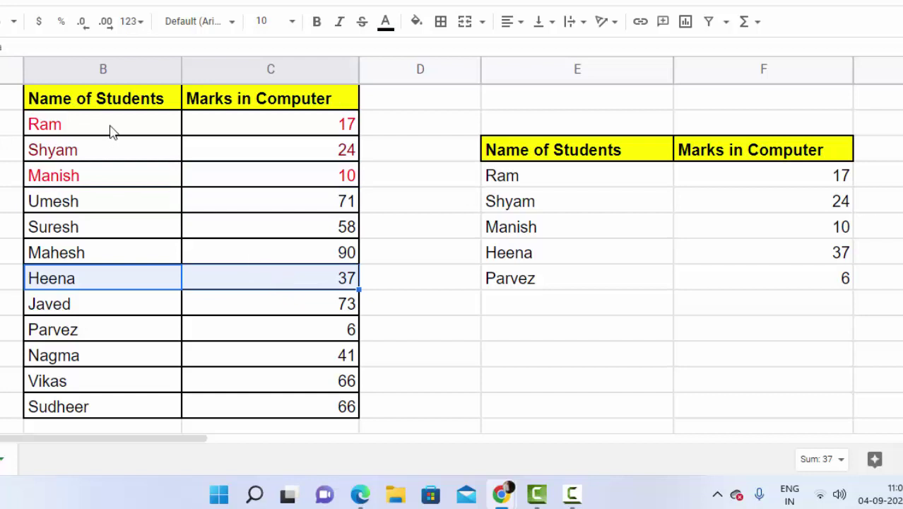
left_click(385, 28)
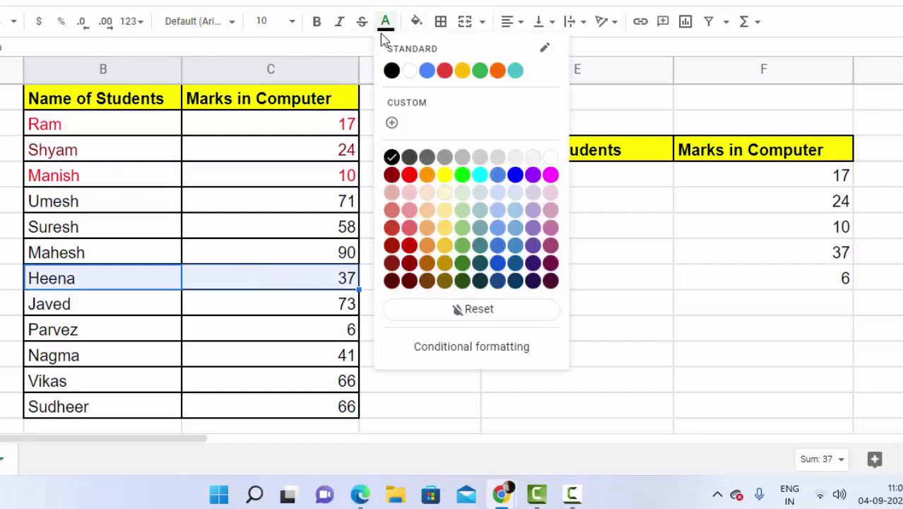
left_click(409, 175)
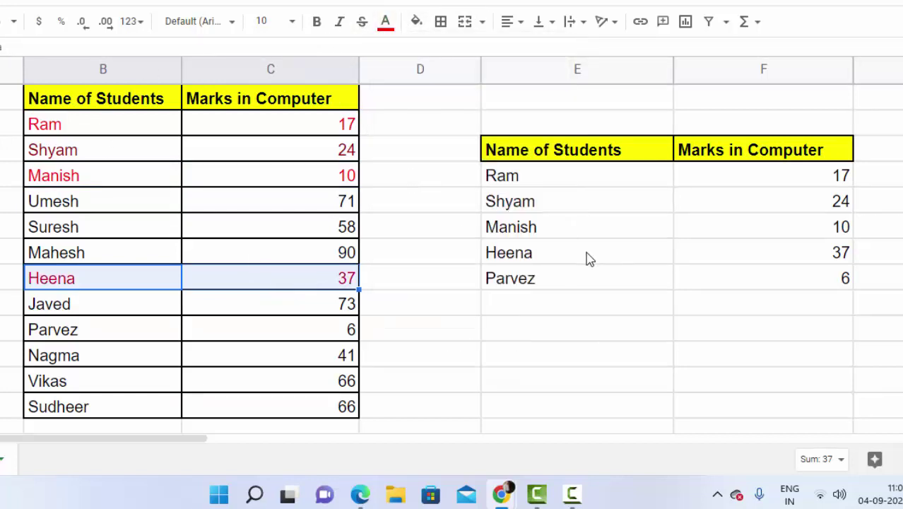
left_click(602, 327)
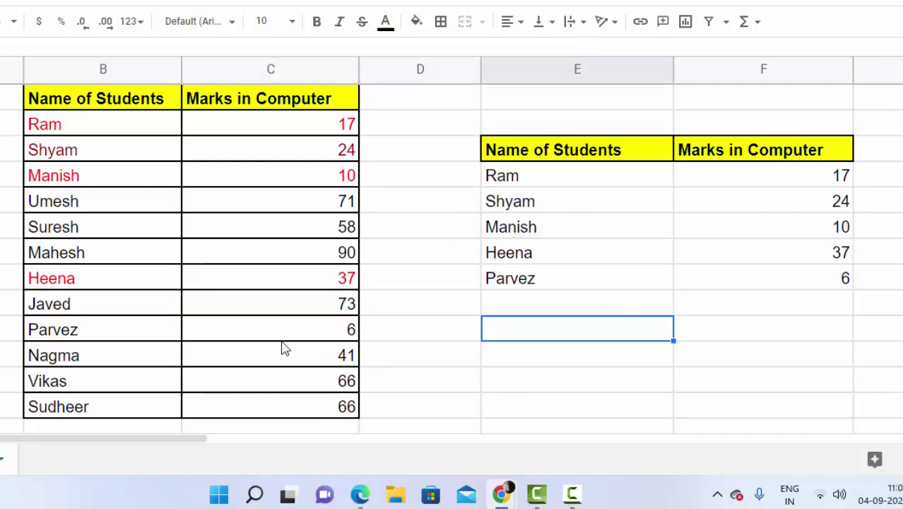
left_click_drag(101, 337, 298, 331)
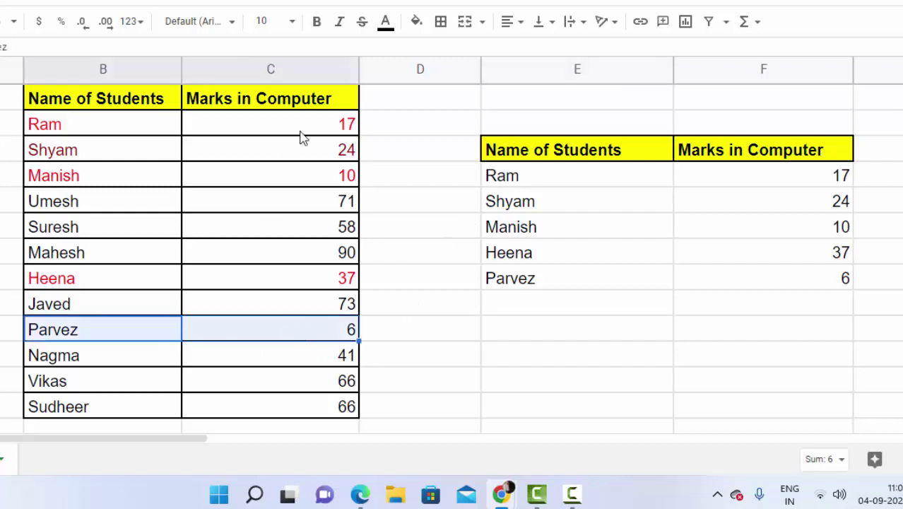
left_click(383, 24)
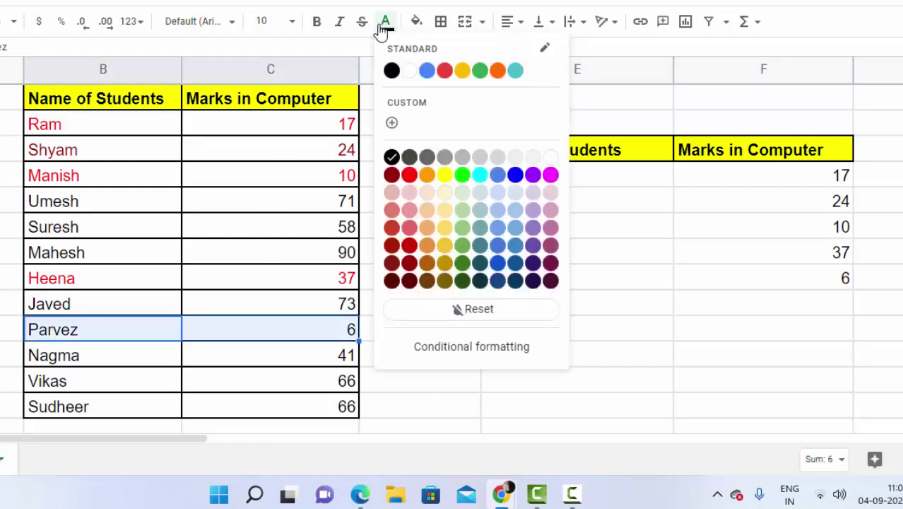
left_click(409, 176)
left_click(472, 346)
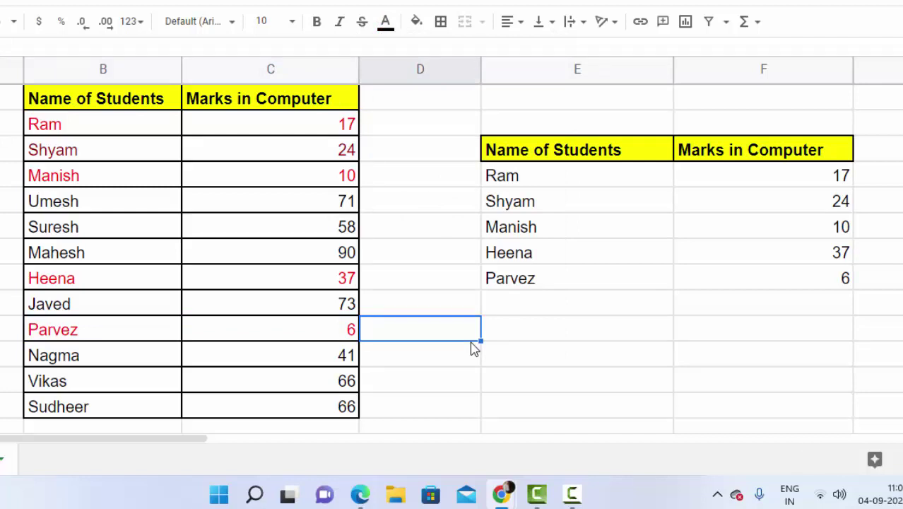
Step: Change the SMALL count in the FILTER formula from 5 to 3
left_click(560, 187)
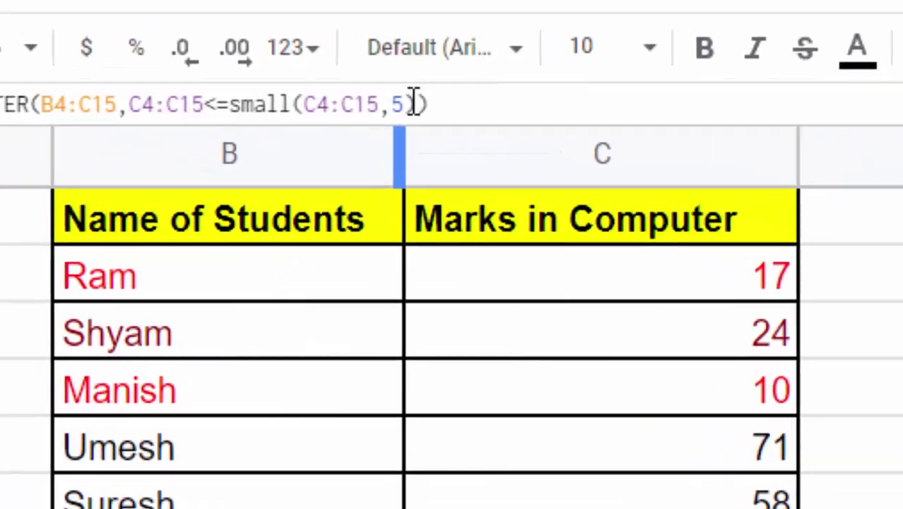
left_click(413, 104)
key("BackSpace")
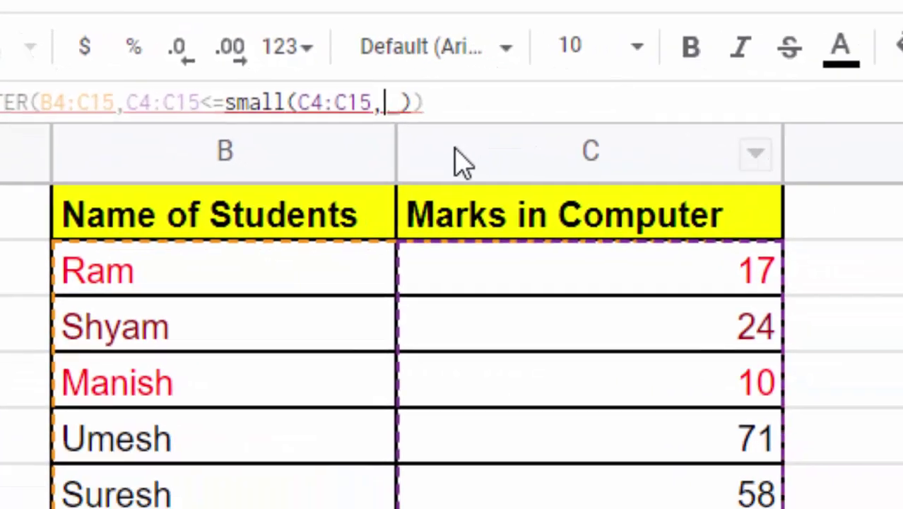
type("3")
key("Return")
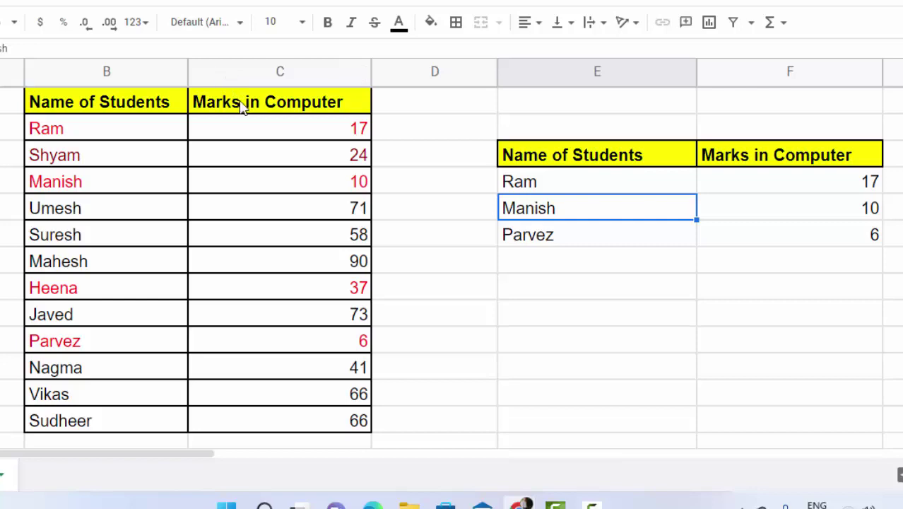
Step: Lower the SMALL count to 2, leaving only Manish (10) and Parvez (6)
left_click(583, 186)
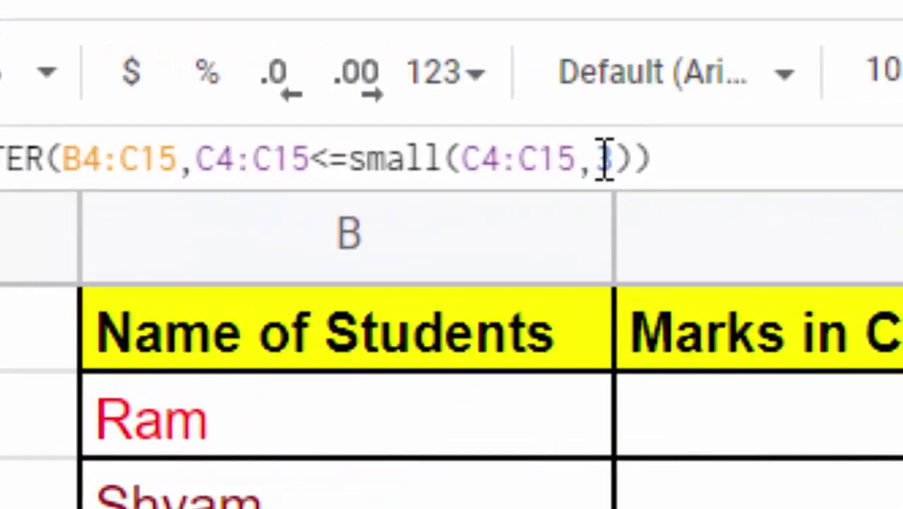
left_click(623, 157)
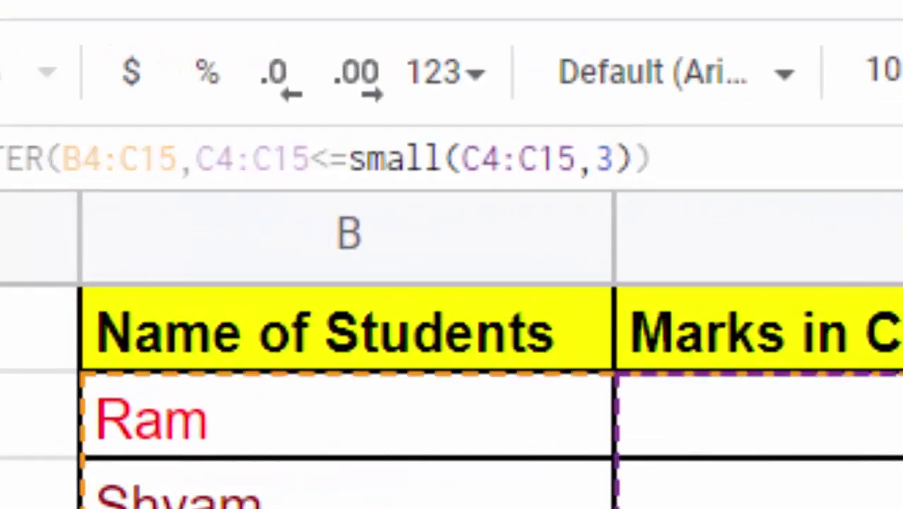
key("BackSpace")
type("2")
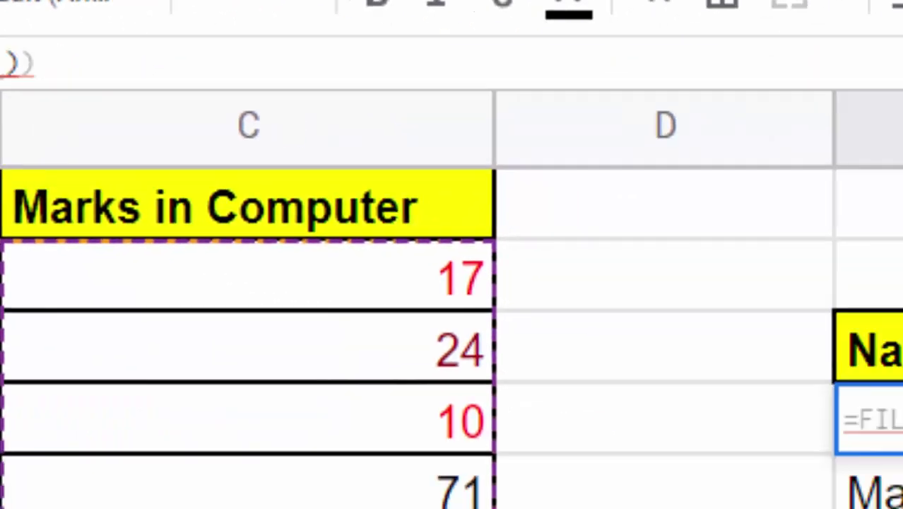
key("Return")
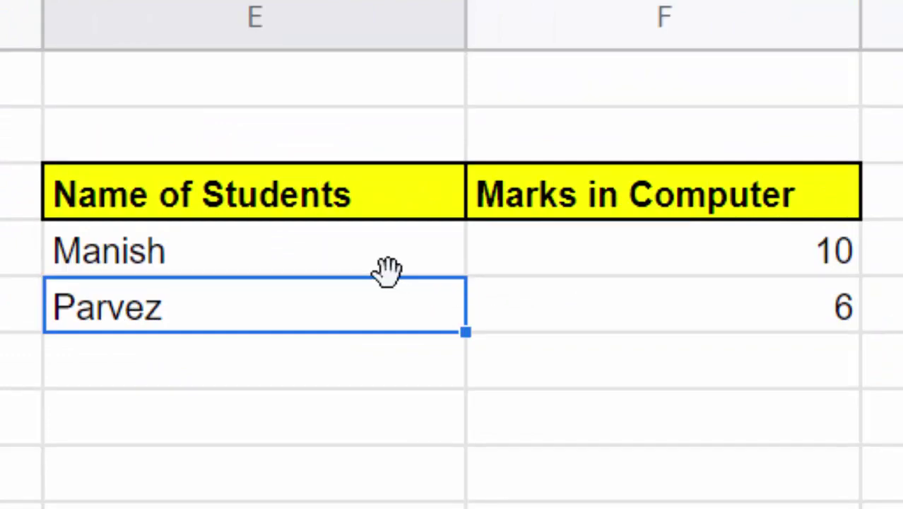
Step: Change the SMALL count from 2 to 8, listing nine students with marks up to 66
left_click(353, 269)
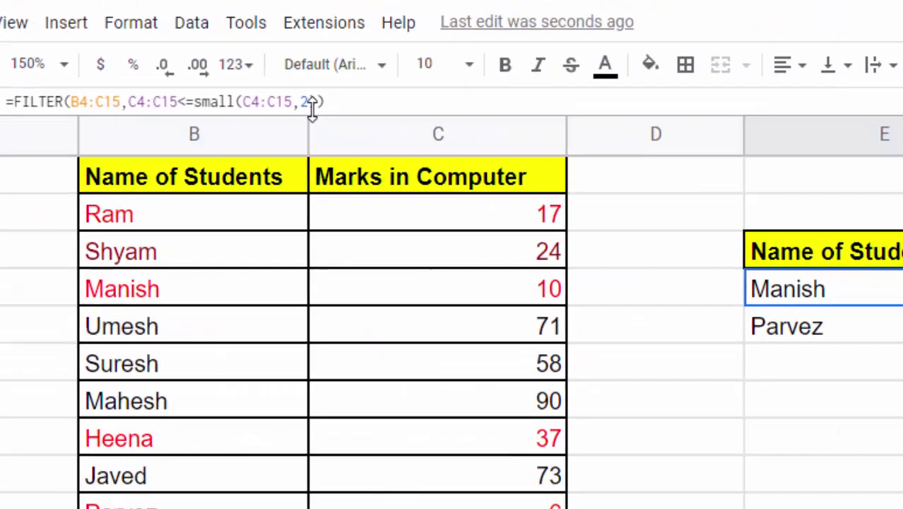
left_click(404, 133)
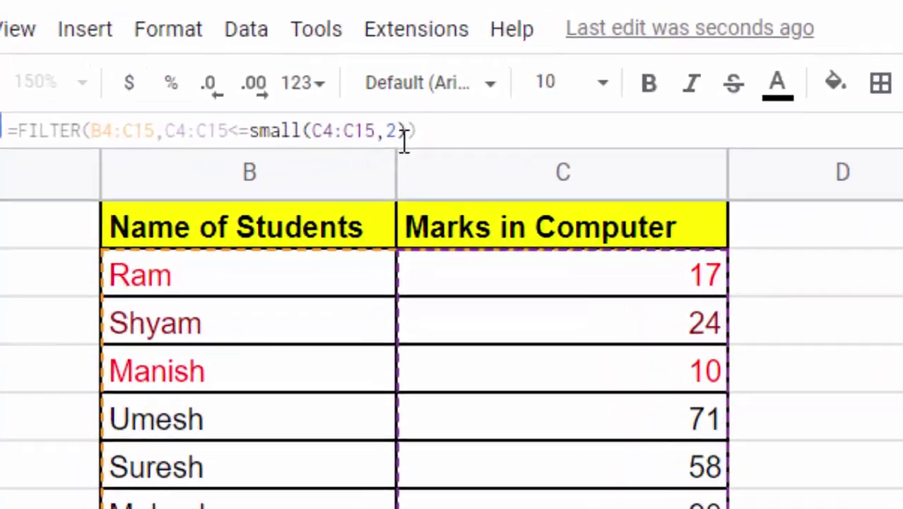
key("BackSpace")
type("8")
key("Return")
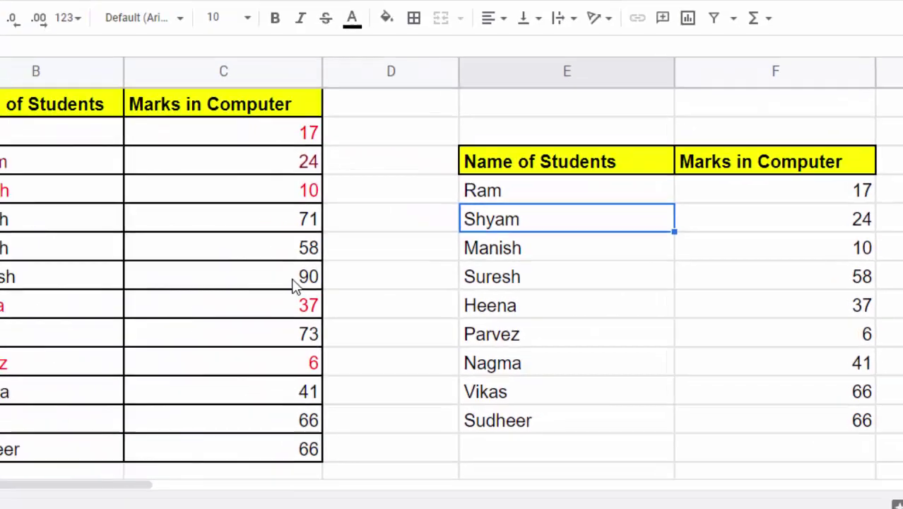
left_click(295, 285)
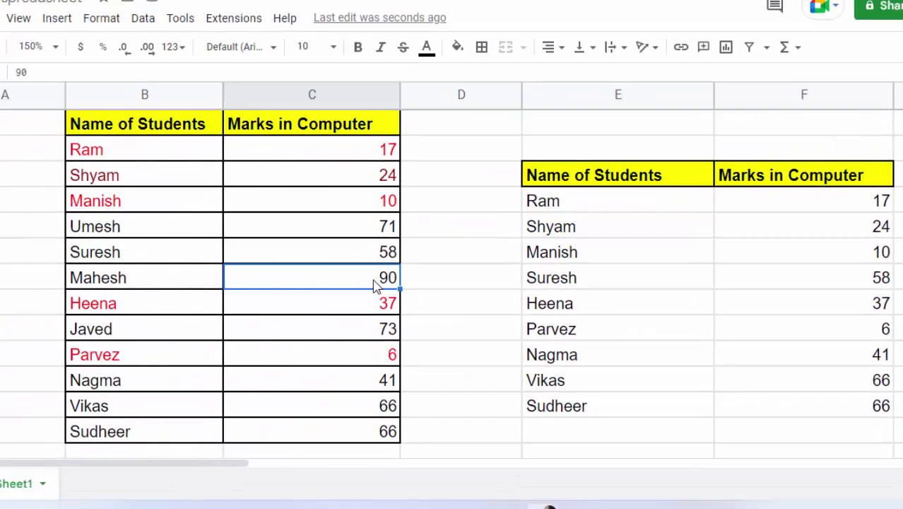